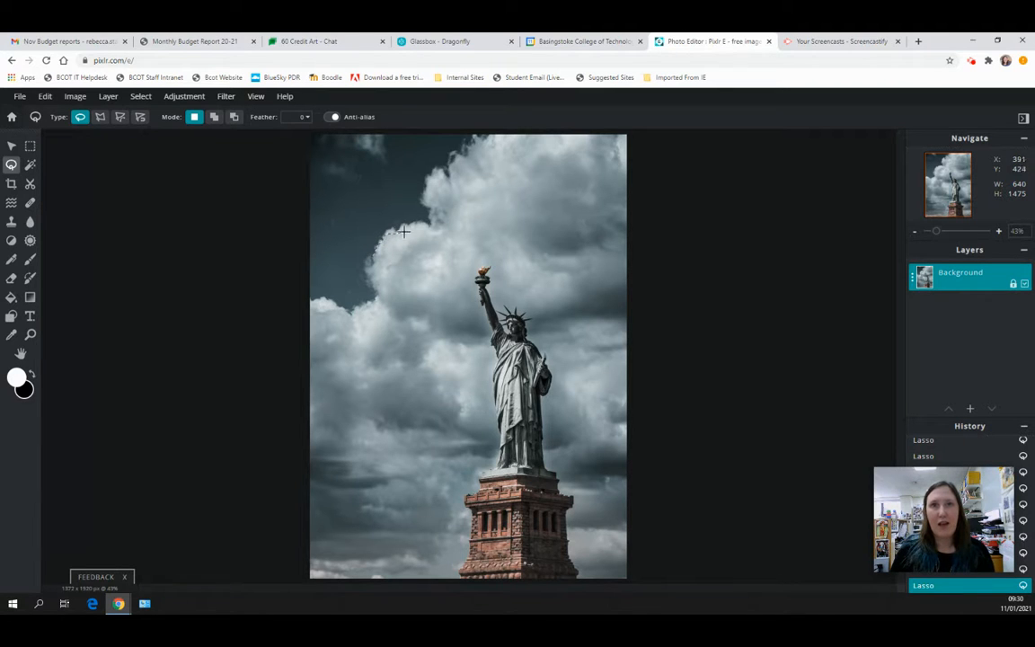
- Select an irregular shape about 740 by 1051 px over the sky left of the statue with the freehand lasso and clear its contents
mouse_move(424, 295)
left_mouse_down()
mouse_move(427, 389)
mouse_move(412, 399)
mouse_move(400, 367)
mouse_move(375, 361)
mouse_move(363, 398)
mouse_move(349, 385)
mouse_move(358, 363)
mouse_move(348, 346)
mouse_move(355, 326)
mouse_move(372, 319)
mouse_move(311, 279)
mouse_move(387, 281)
mouse_move(330, 236)
mouse_move(385, 216)
mouse_move(391, 156)
mouse_move(399, 175)
mouse_move(483, 227)
mouse_move(434, 230)
mouse_move(396, 216)
mouse_move(375, 236)
left_mouse_up()
left_click_drag(370, 255, 367, 252)
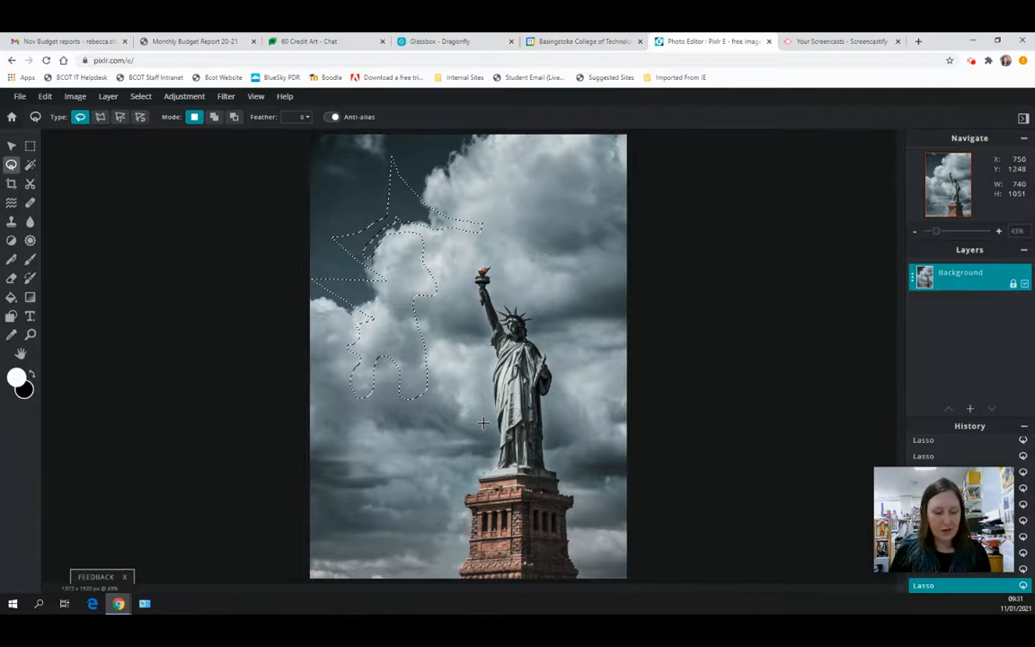
key("Delete")
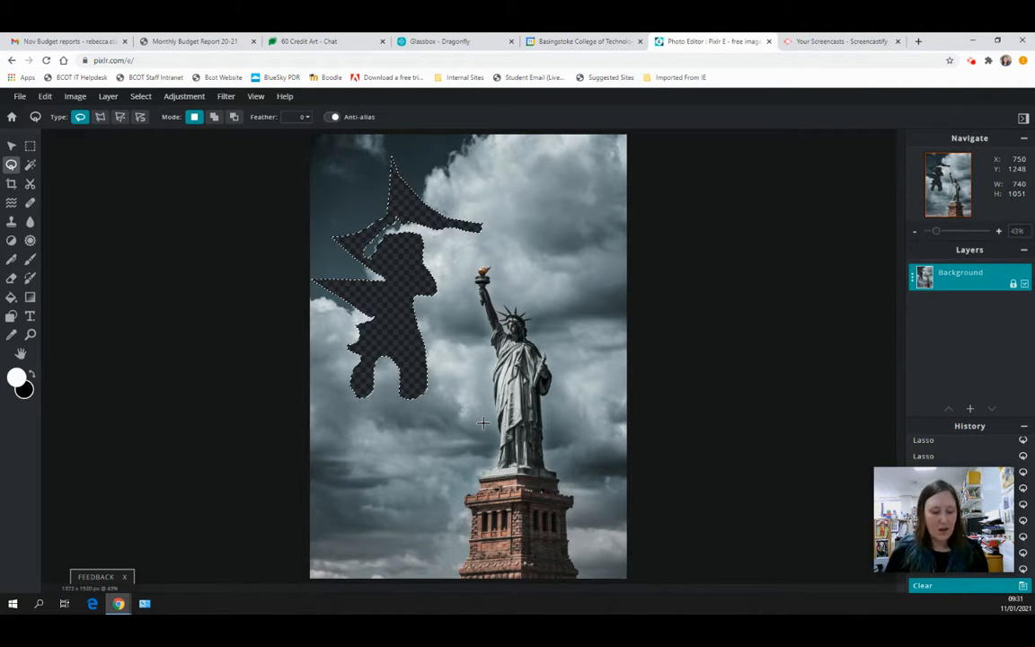
- Undo the clearing of the irregular freehand shape and deselect it
key("shift")
key("ctrl+z")
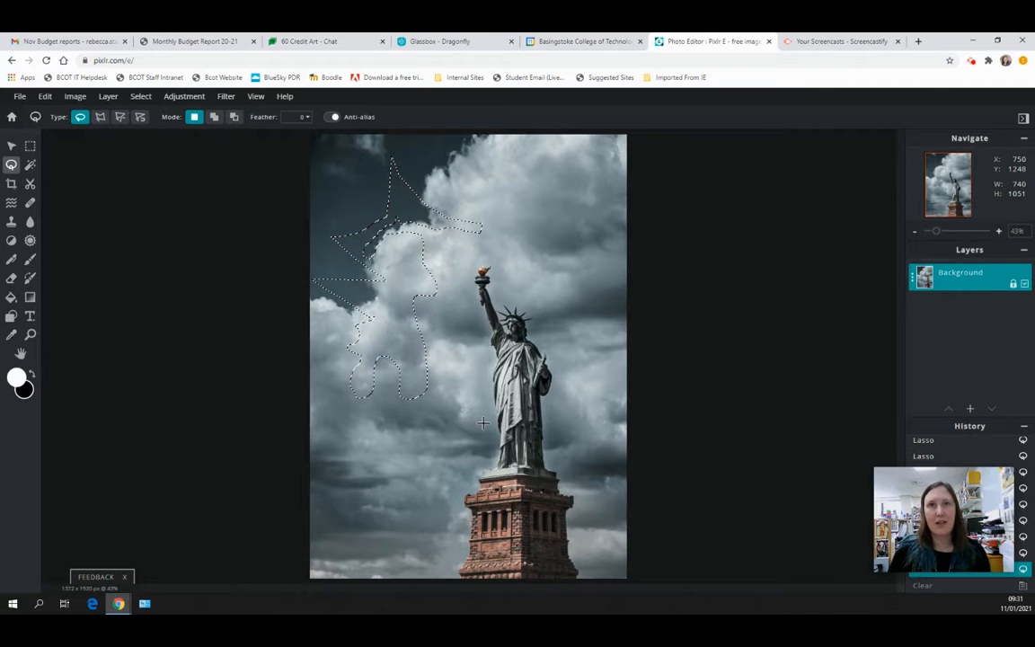
key("ctrl+d")
- Draw a freehand lasso selection about 814 by 845 px around the clouds beside the raised torch, then deselect it
mouse_move(352, 180)
left_mouse_down()
mouse_move(550, 190)
mouse_move(407, 209)
mouse_move(362, 234)
mouse_move(372, 355)
left_mouse_up()
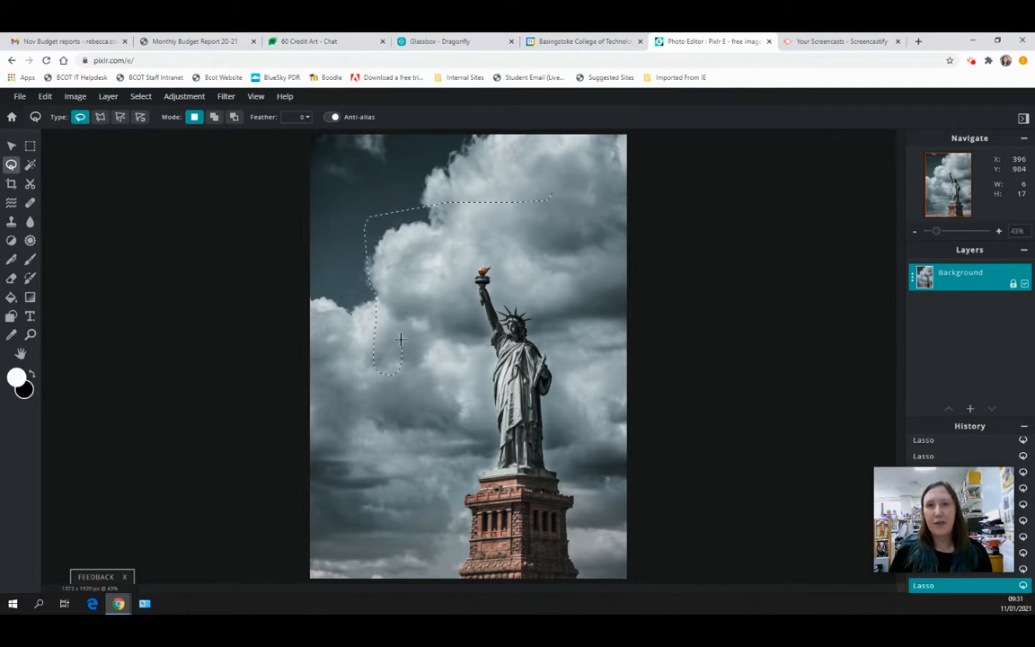
left_click_drag(454, 351, 455, 352)
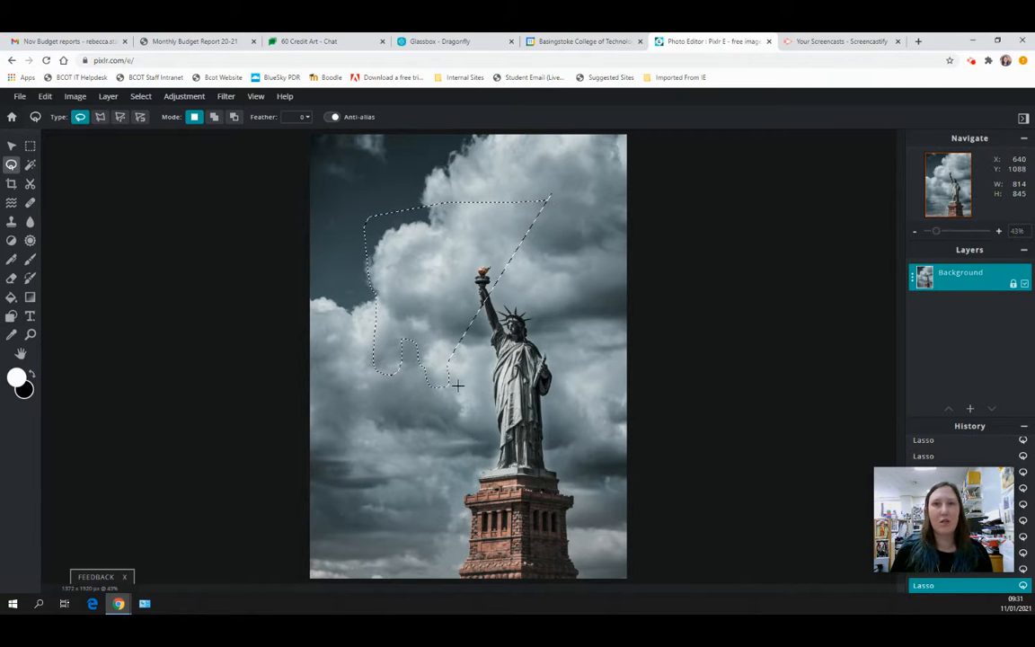
left_click(234, 312)
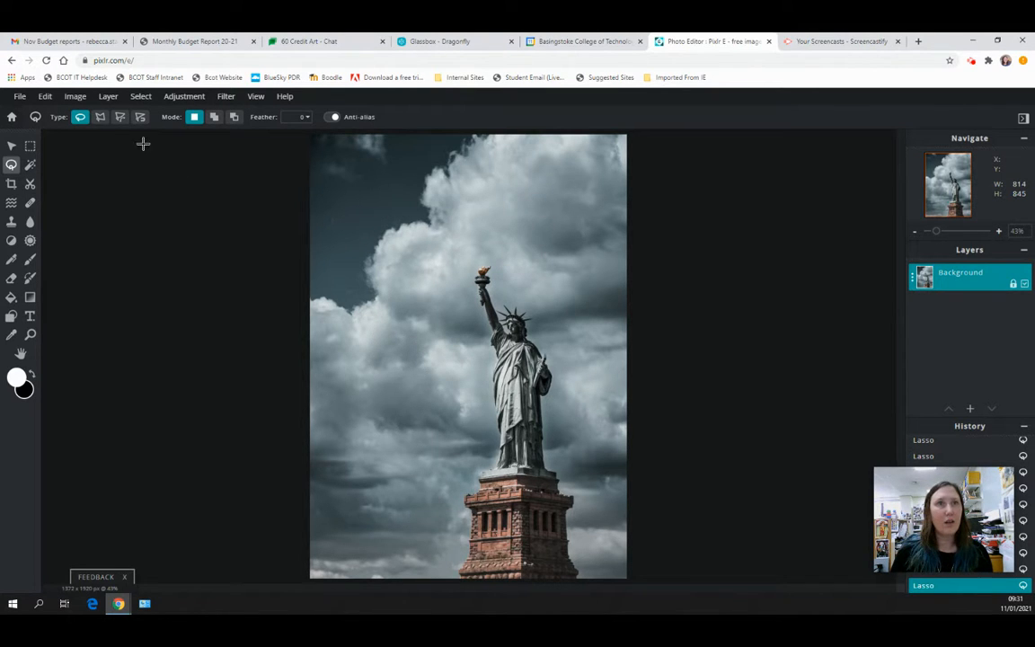
- Outline a triangle about 575 by 428 px in the sky left of the torch with the polygonal lasso, then discard the selection
left_click(100, 117)
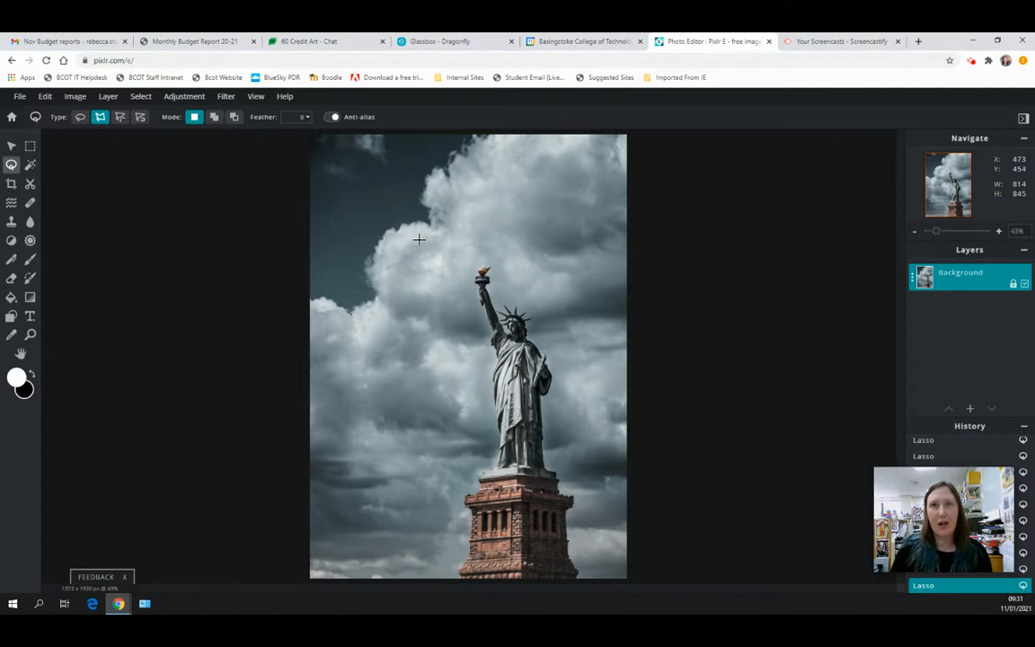
left_click(338, 184)
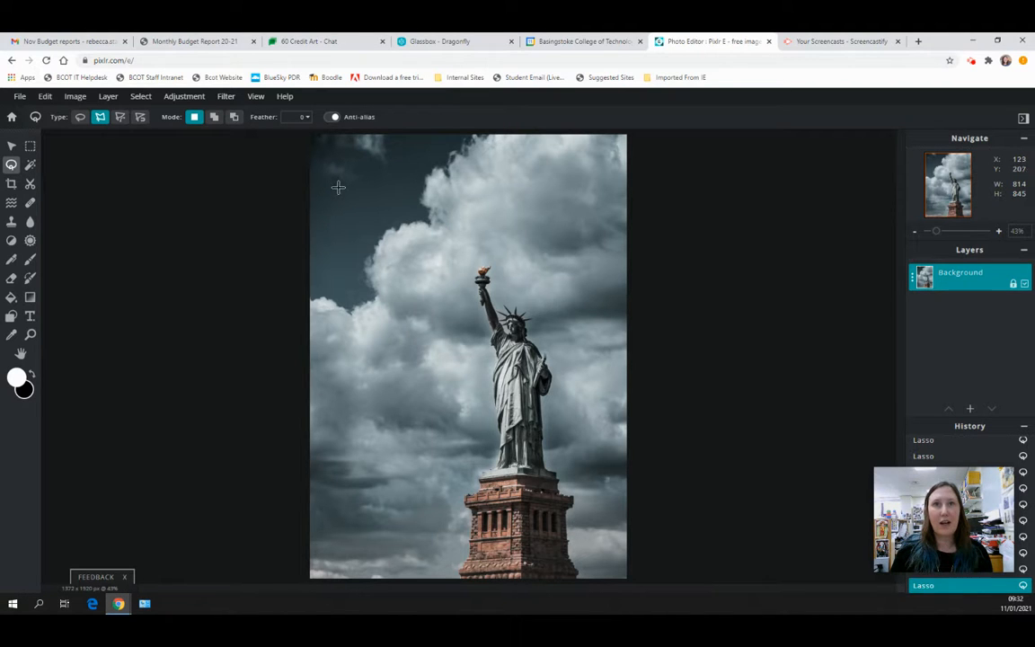
left_click(324, 256)
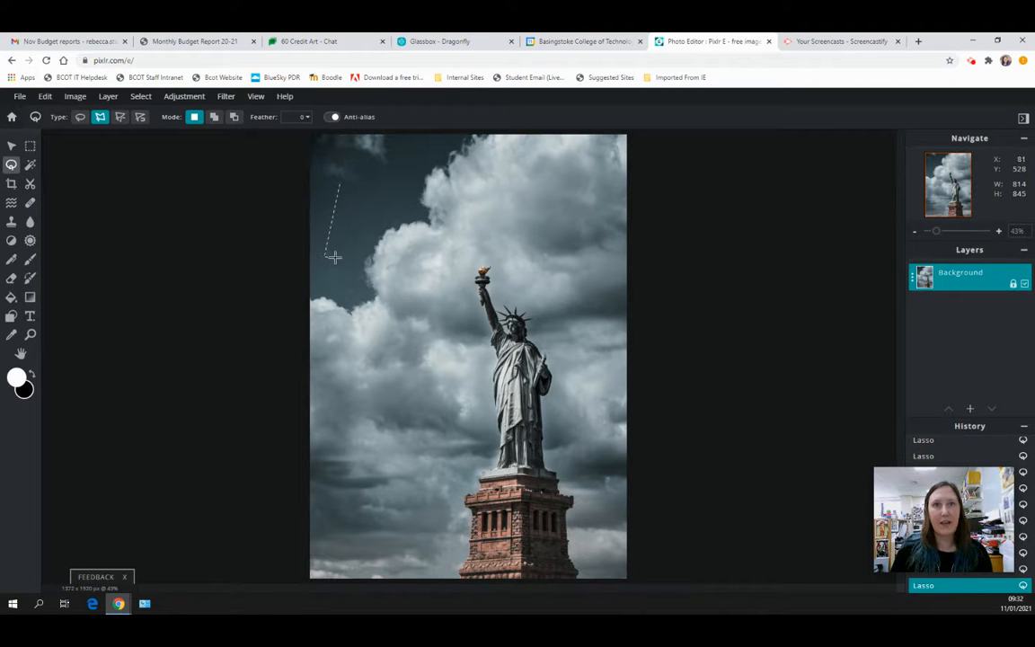
left_click(455, 280)
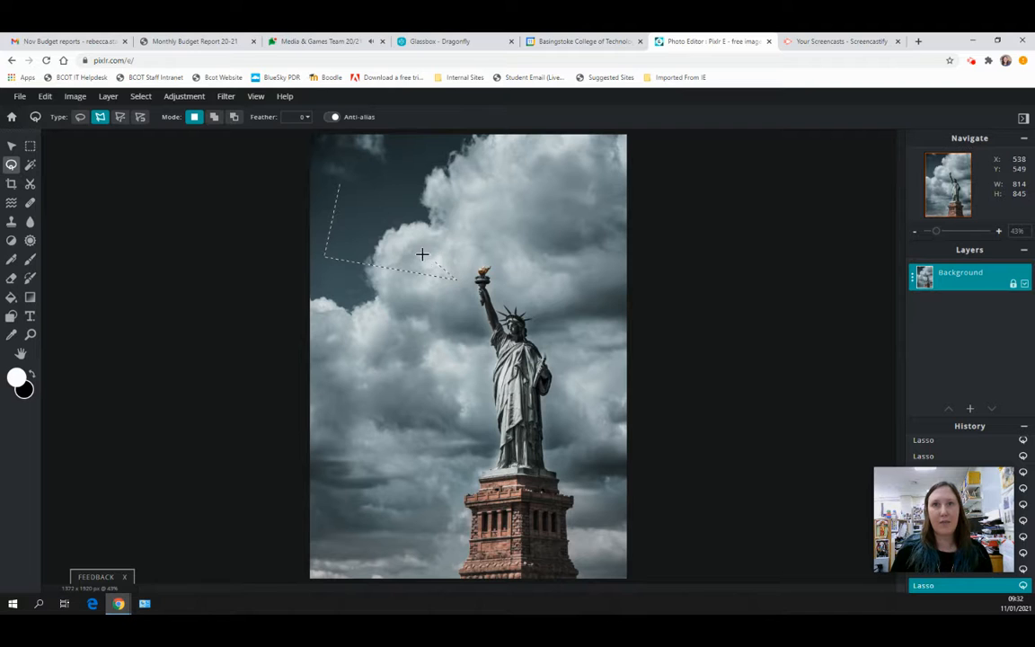
left_click(339, 184)
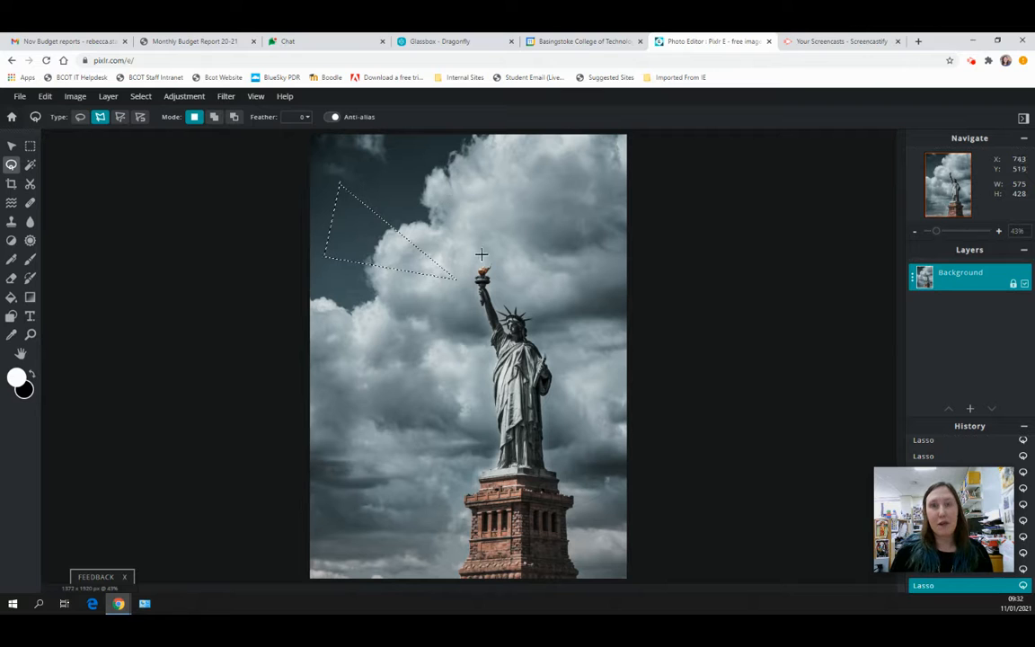
left_click(699, 222)
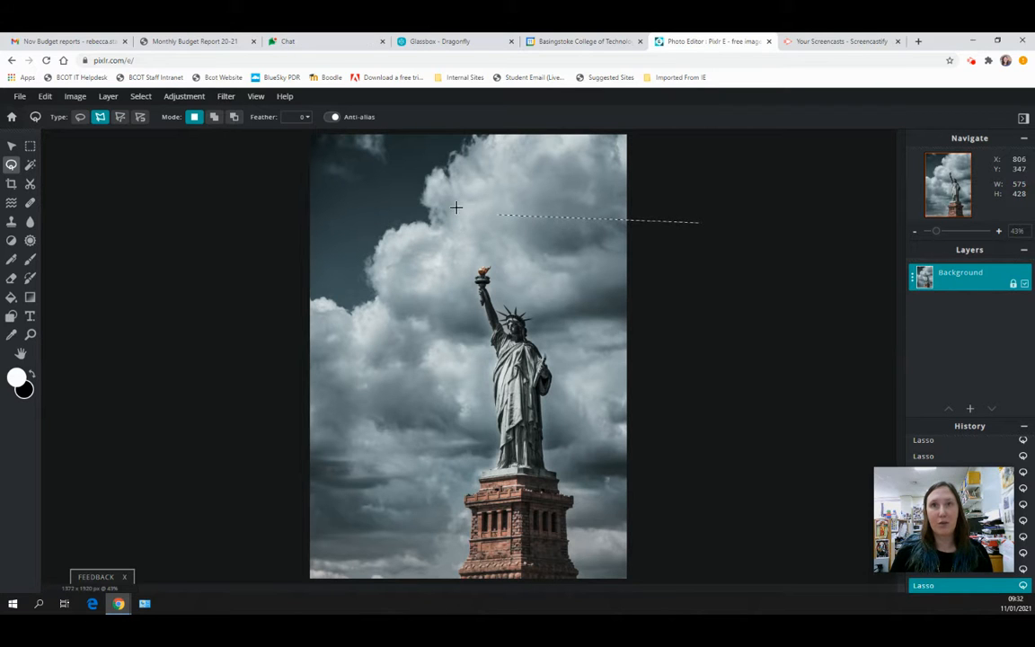
double_click(742, 228)
- Select a five-point polygon about 816 by 923 px across the clouds and torch, and clear its contents
left_click(387, 194)
left_click(544, 203)
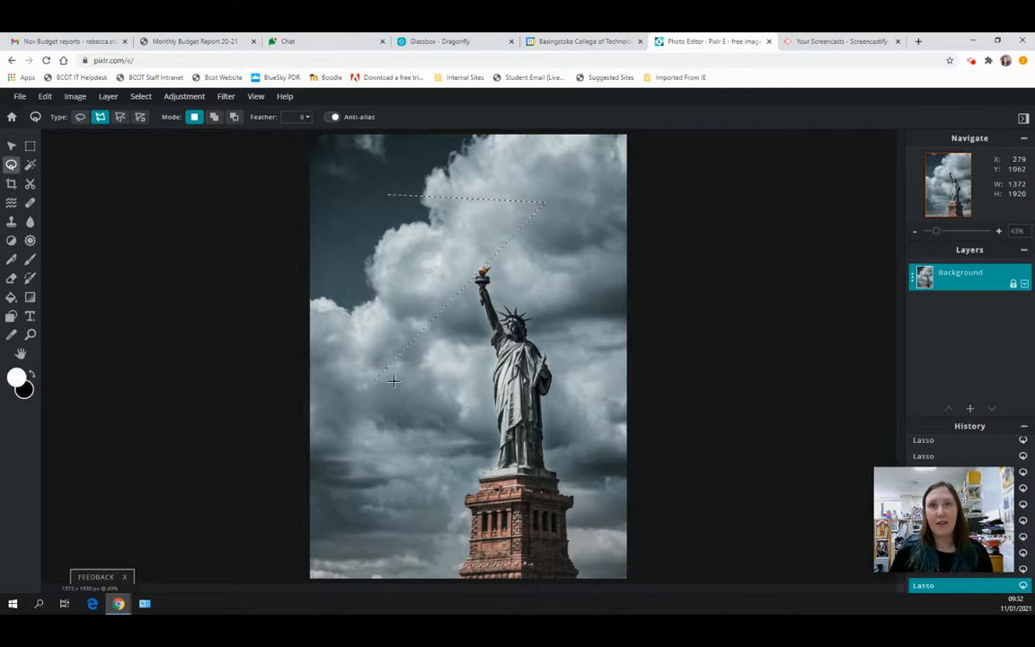
left_click(434, 407)
left_click(356, 319)
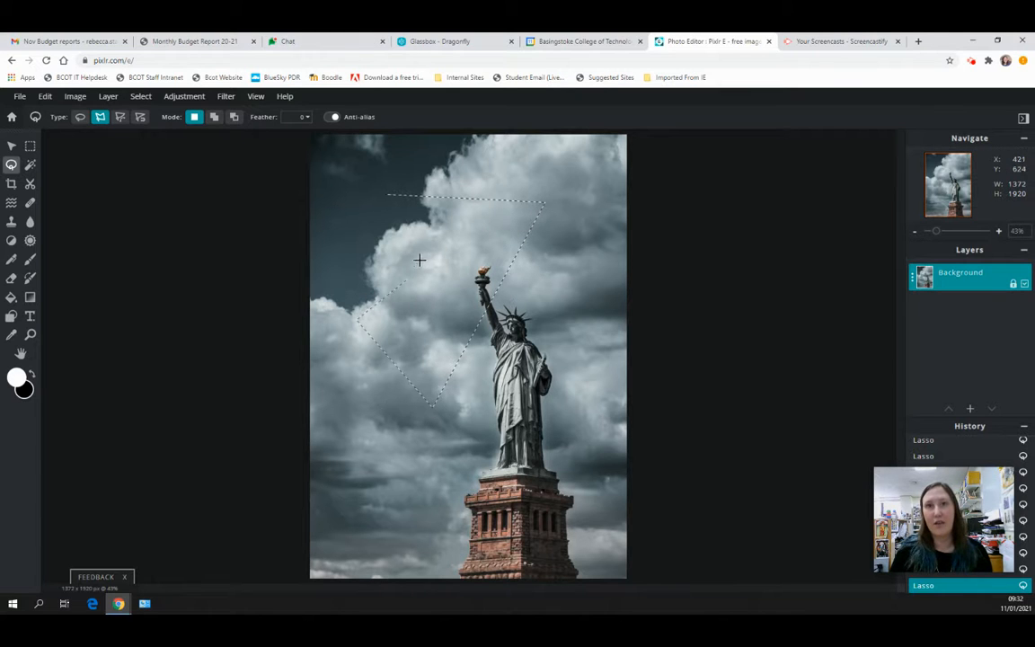
double_click(419, 259)
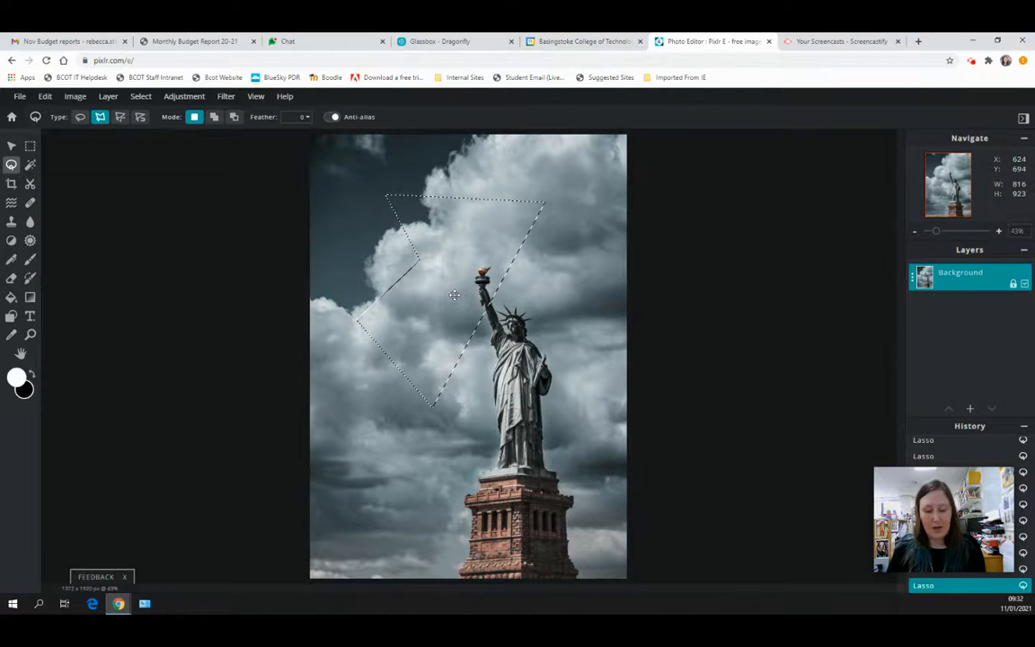
key("Delete")
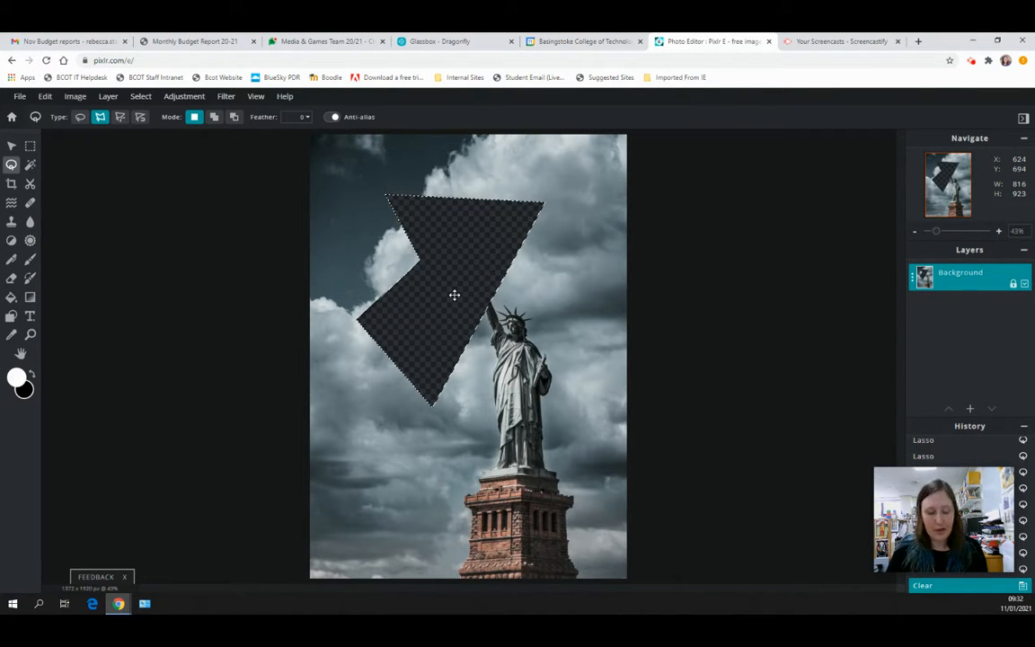
- Undo the clearing of the five-point polygon and deselect it
key("ctrl+z")
left_click(272, 293)
double_click(258, 289)
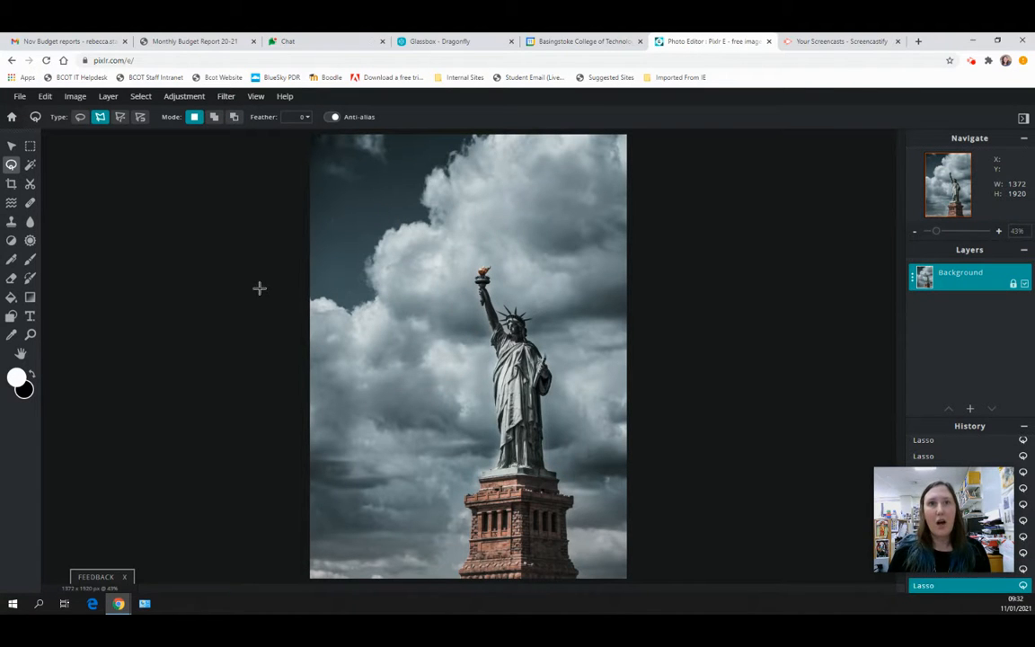
- Draw a closed selection with curved edges, about 998 by 255 px, across the clouds above the torch using the curved lasso
left_click(119, 119)
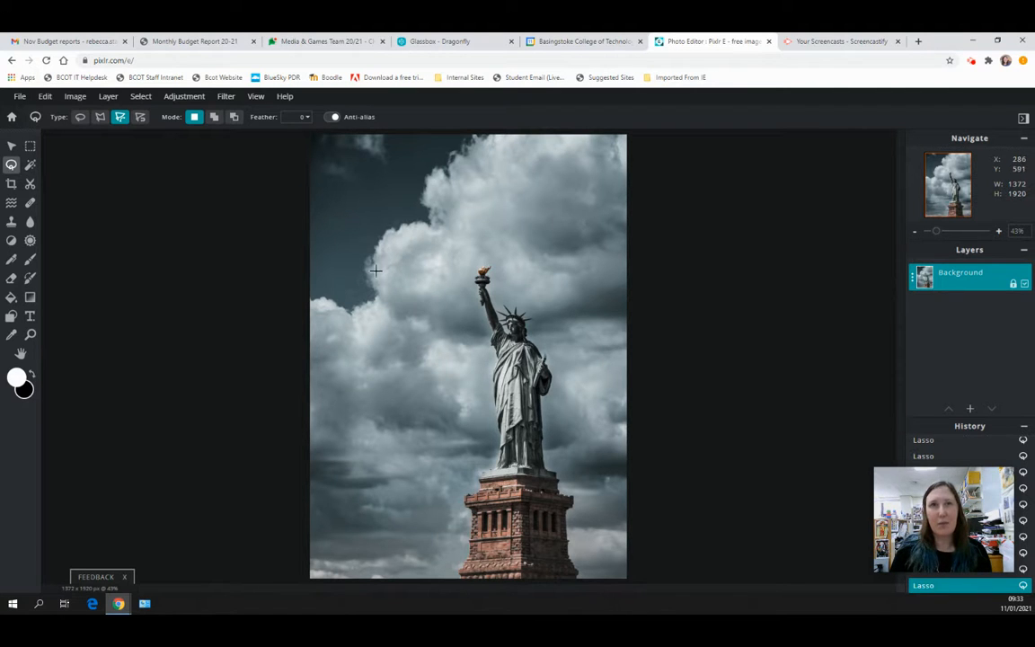
left_click(364, 212)
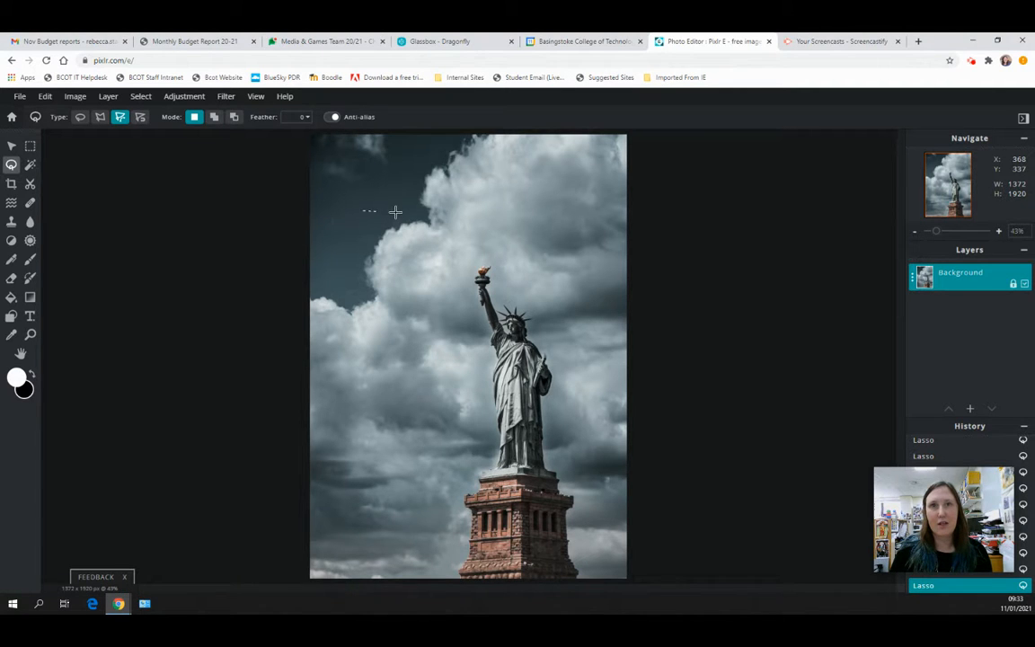
left_click(483, 213)
mouse_move(420, 273)
left_mouse_down()
mouse_move(548, 245)
mouse_move(337, 255)
mouse_move(37, 240)
mouse_move(488, 240)
mouse_move(438, 243)
mouse_move(451, 241)
mouse_move(382, 193)
mouse_move(444, 221)
mouse_move(590, 249)
left_mouse_up()
double_click(590, 249)
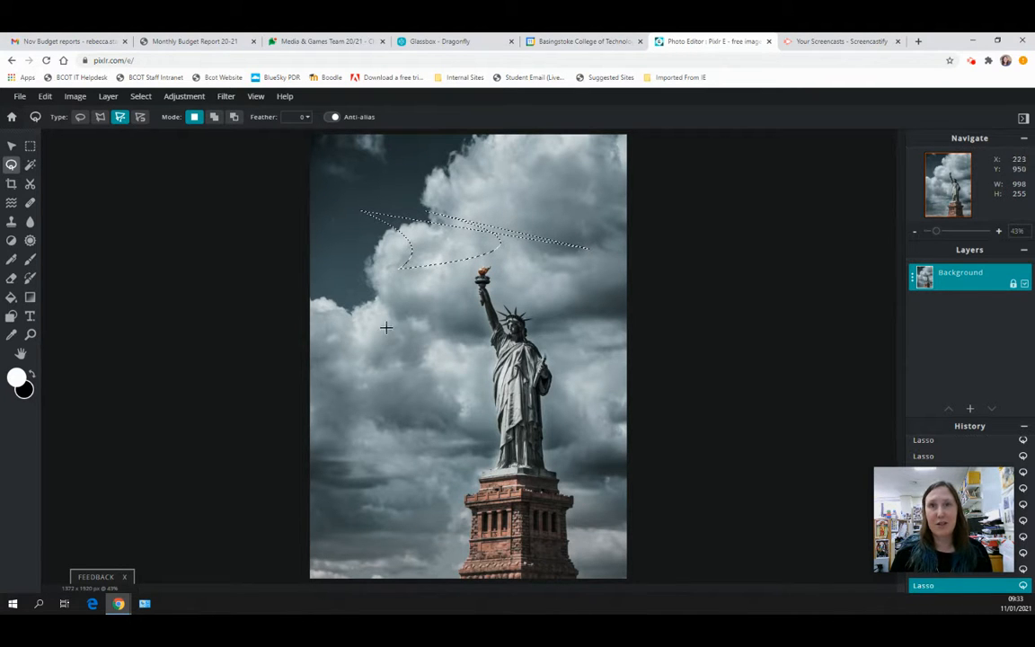
- Select a crescent about 600 by 346 px in the clouds left of the statue with the curved lasso and clear its contents
left_click(325, 348)
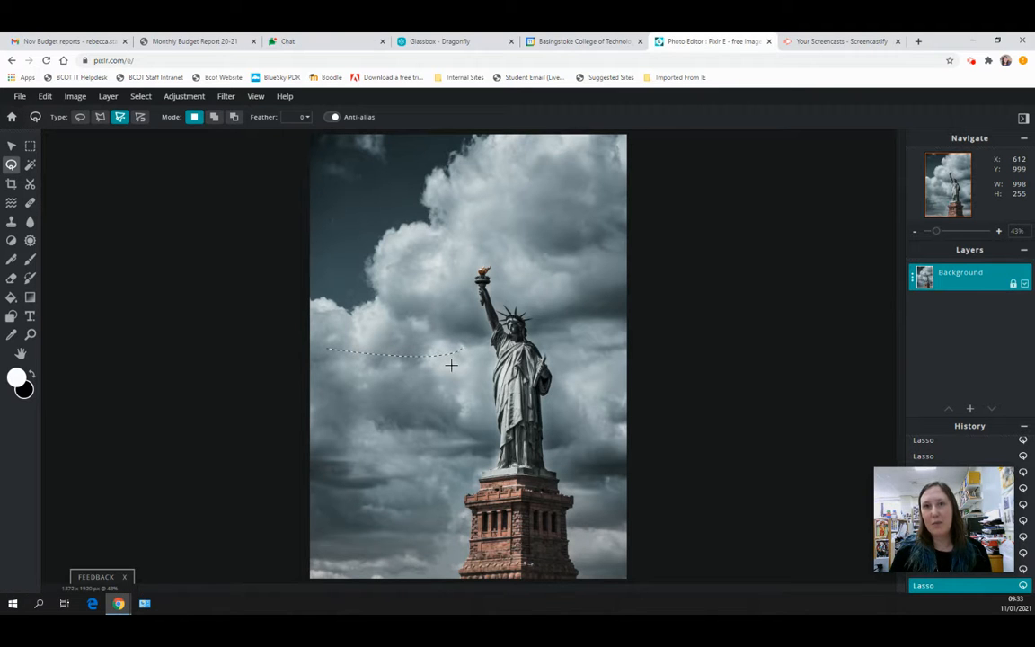
mouse_move(451, 366)
left_mouse_down()
mouse_move(409, 524)
mouse_move(413, 418)
left_mouse_up()
left_click_drag(393, 122, 415, 300)
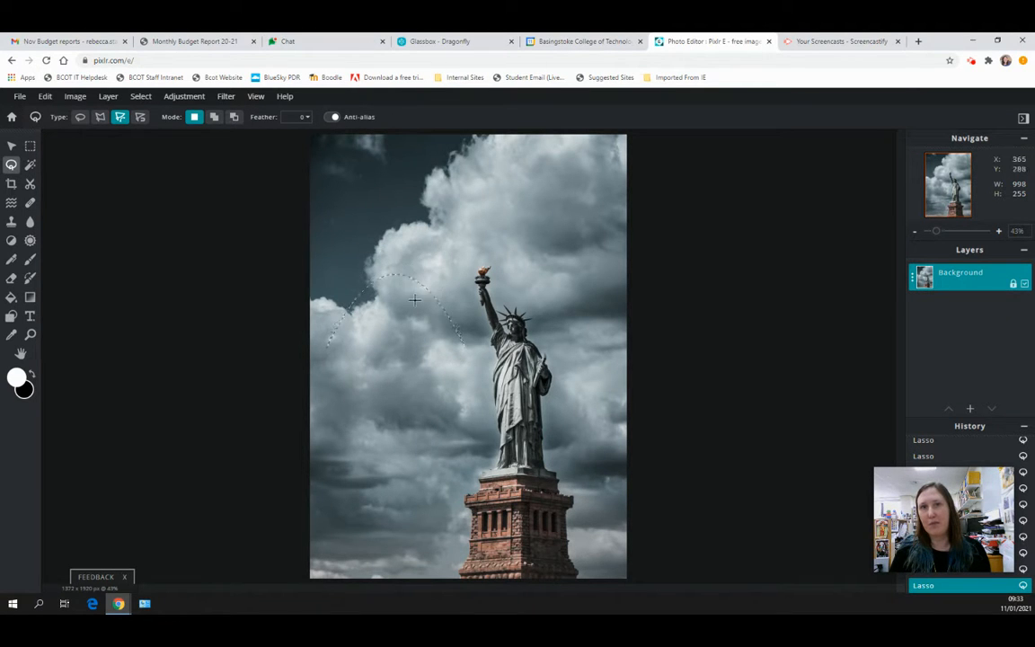
mouse_move(419, 500)
left_mouse_down()
mouse_move(372, 455)
mouse_move(412, 504)
left_mouse_up()
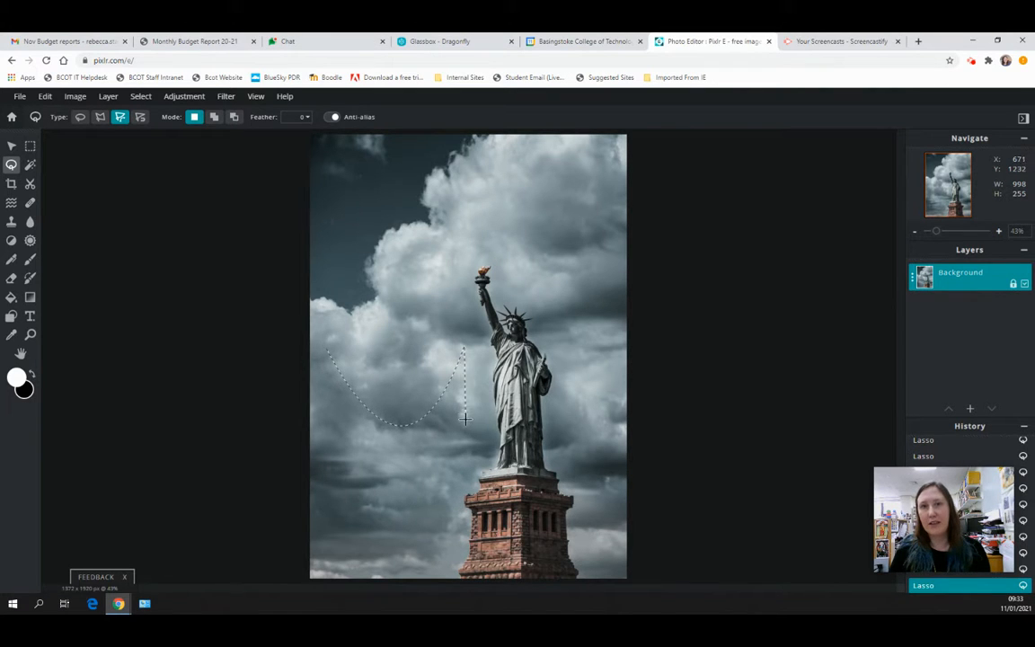
left_click(327, 348)
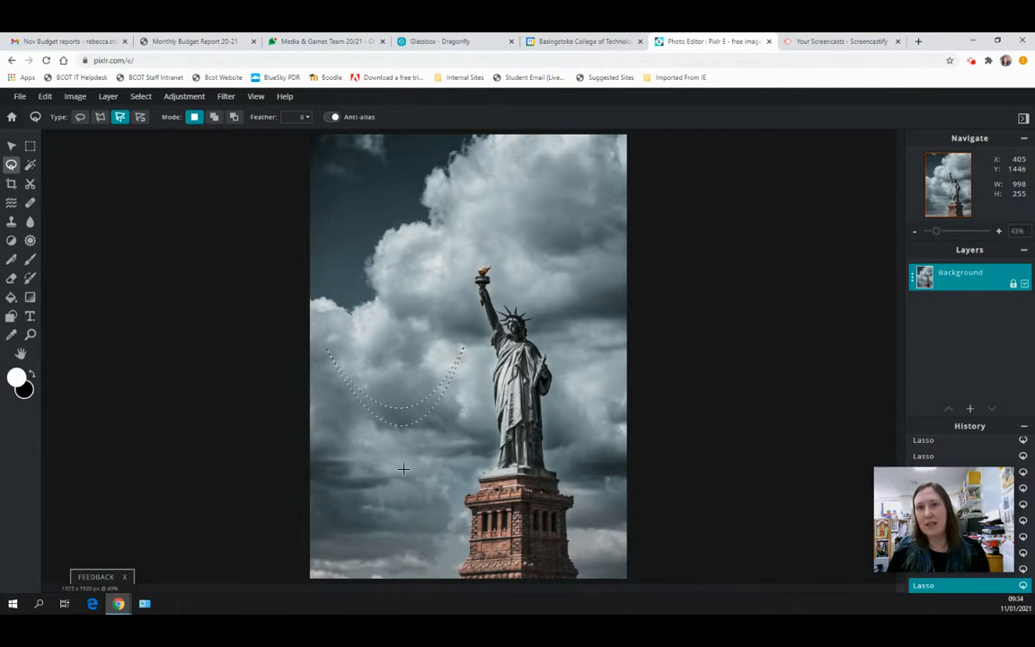
double_click(404, 416)
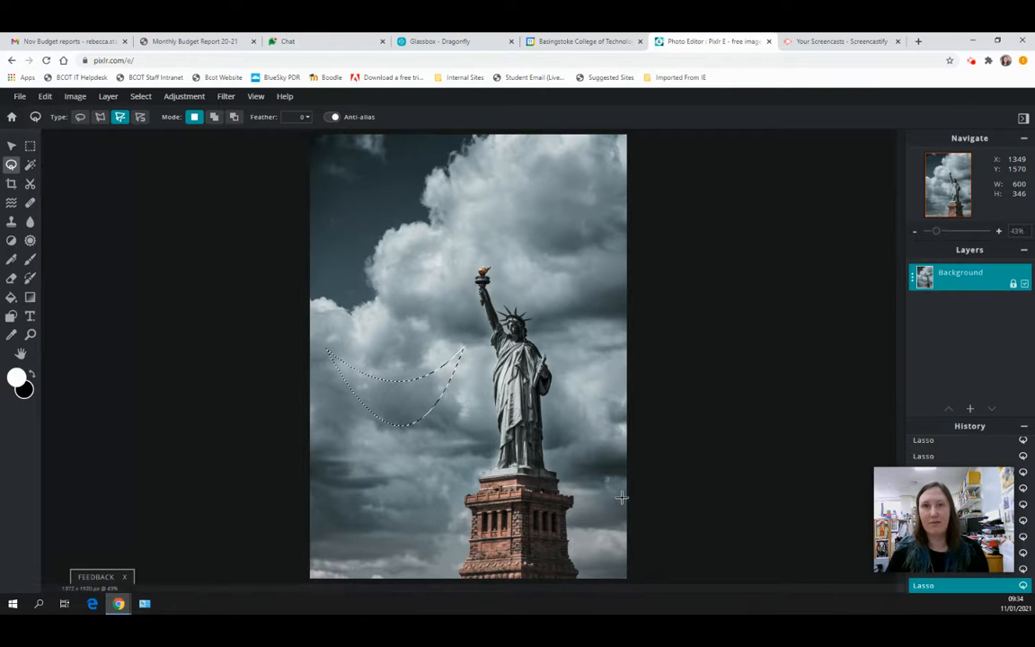
key("Delete")
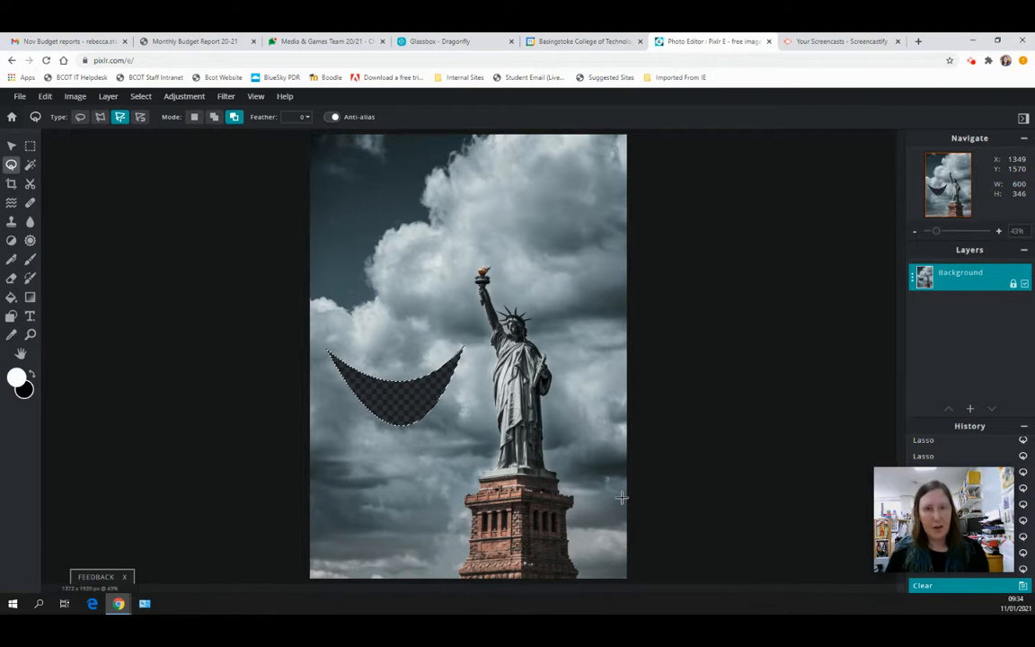
- Undo the clearing of the crescent shape and deselect it
key("ctrl+z")
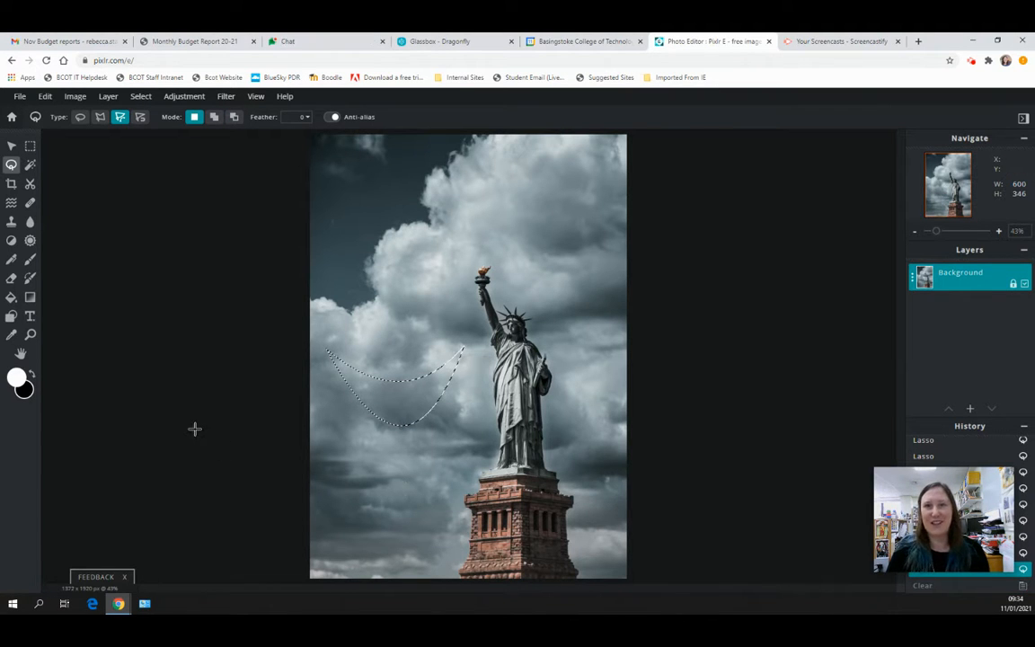
left_click(236, 370)
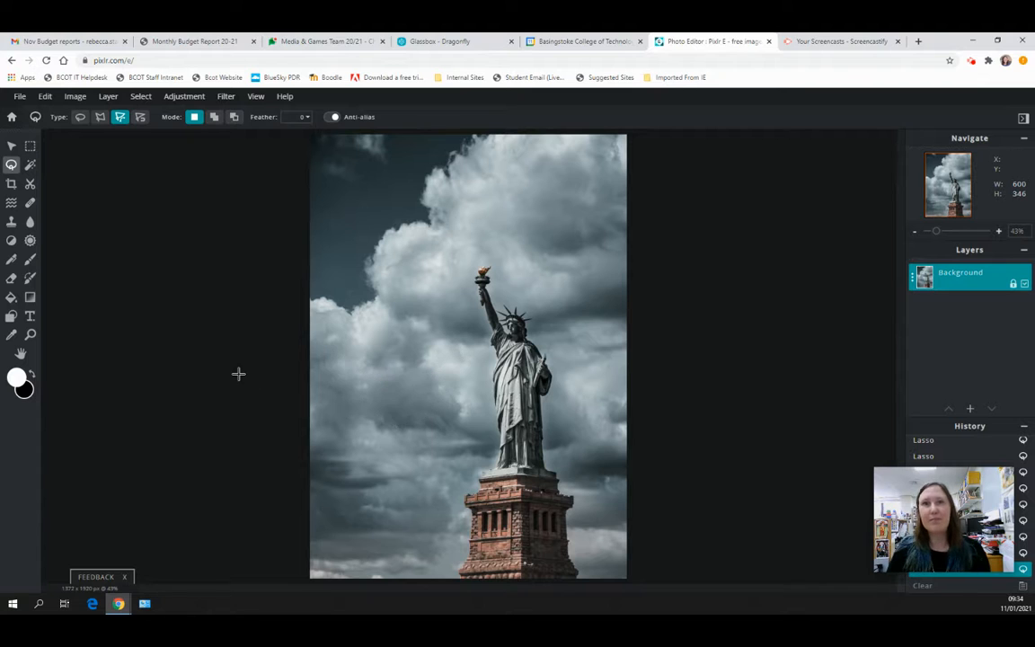
double_click(192, 224)
- Trace the statue's torch and raised arm with the magnetic lasso at size 50 and clear the selected area
left_click(141, 118)
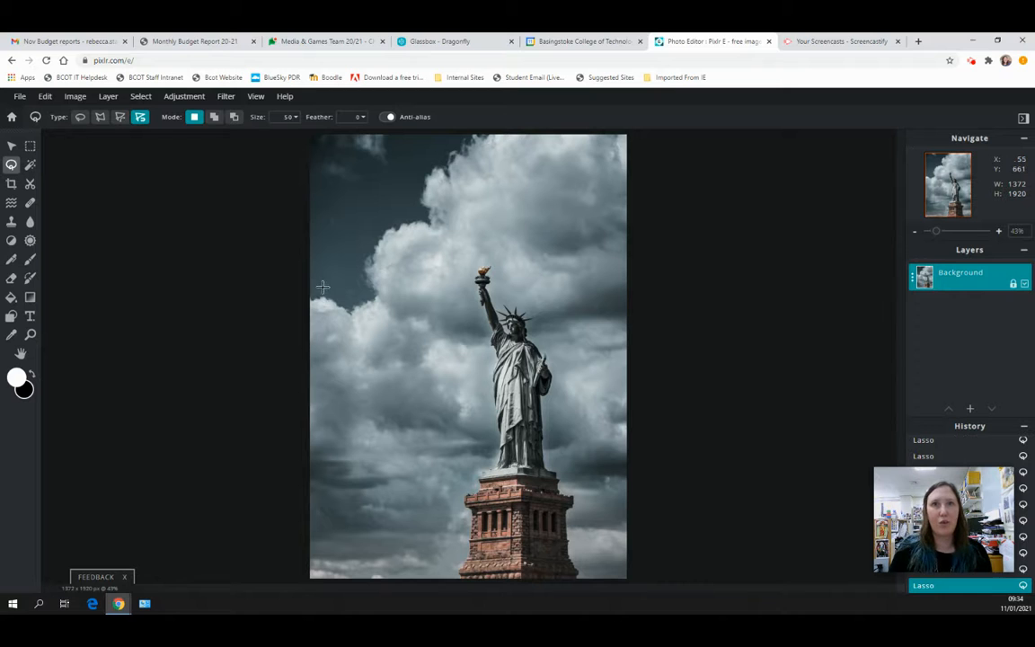
scroll(322, 287, "up", 3)
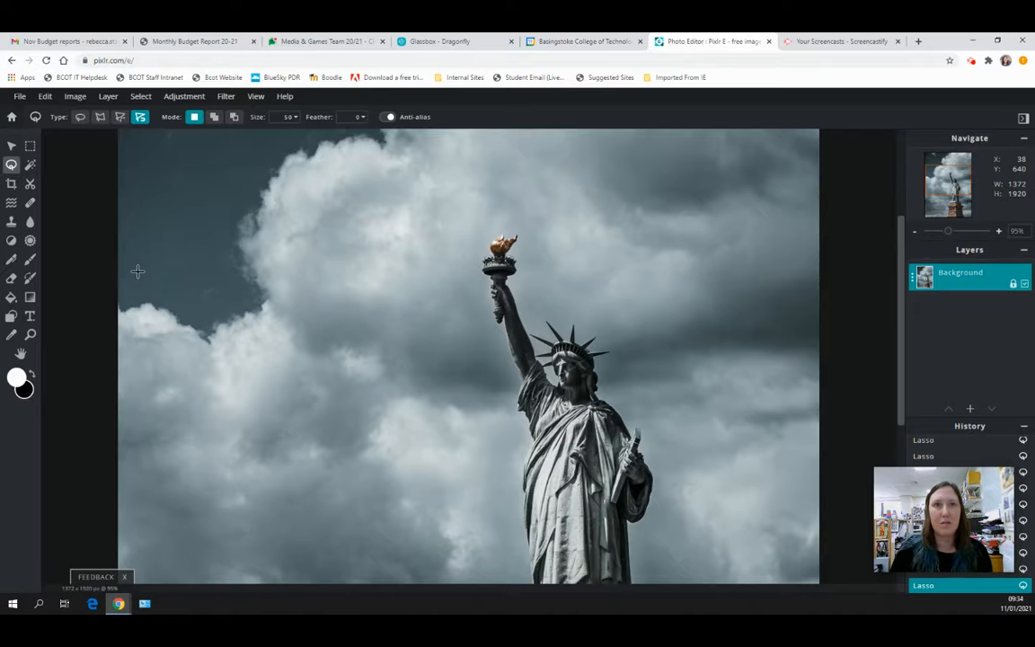
scroll(137, 271, "up", 1)
scroll(582, 366, "up", 3)
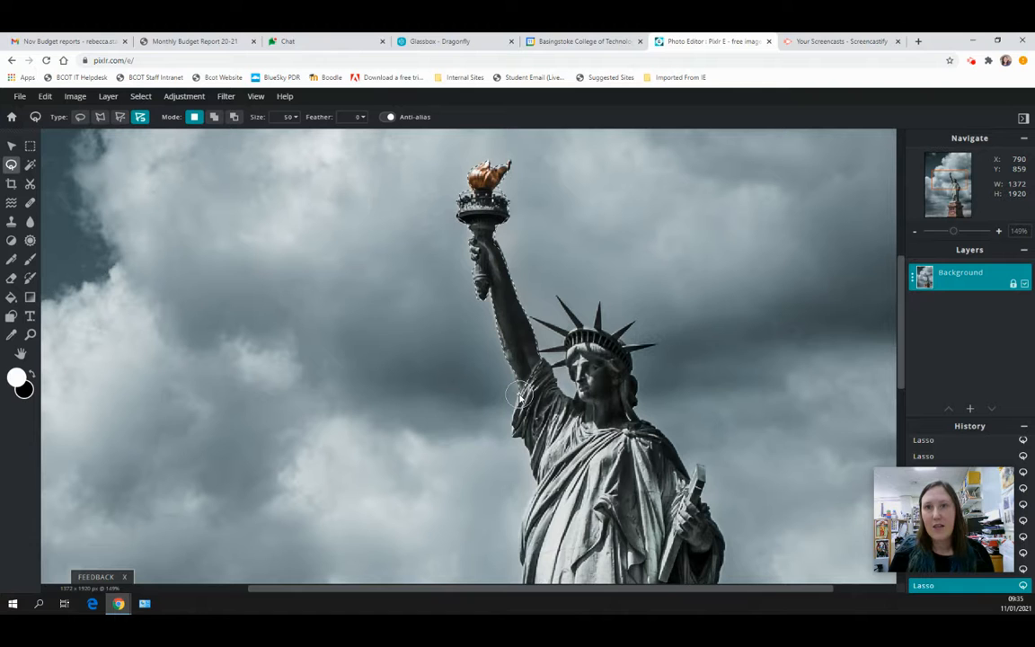
double_click(543, 387)
key("Delete")
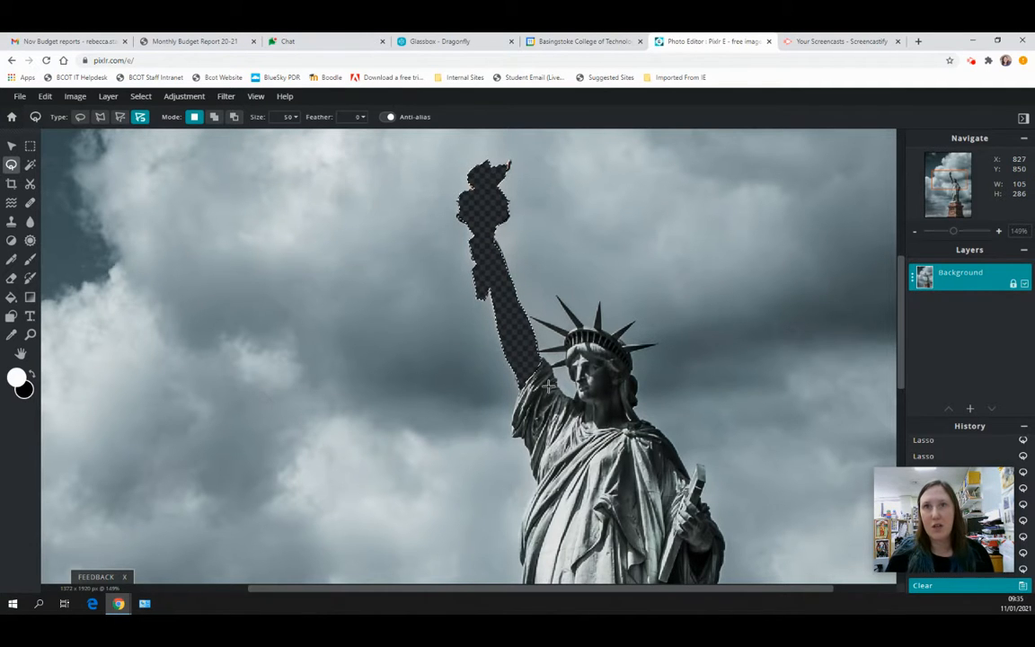
- Undo the clearing of the torch and arm, and remove the remaining selection
key("ctrl+z")
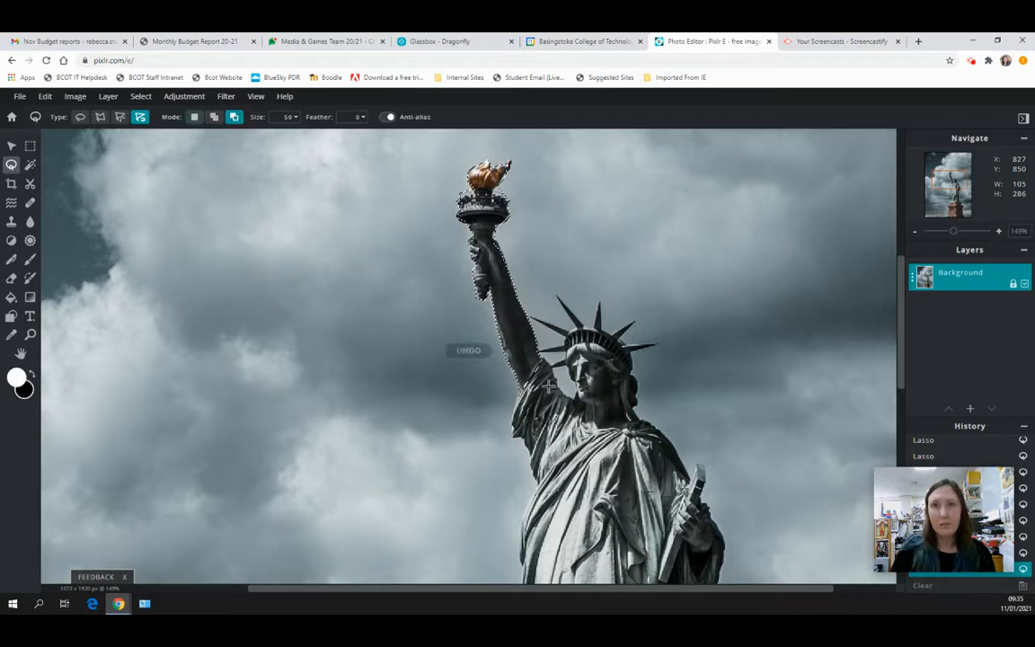
left_click(409, 308)
double_click(441, 312)
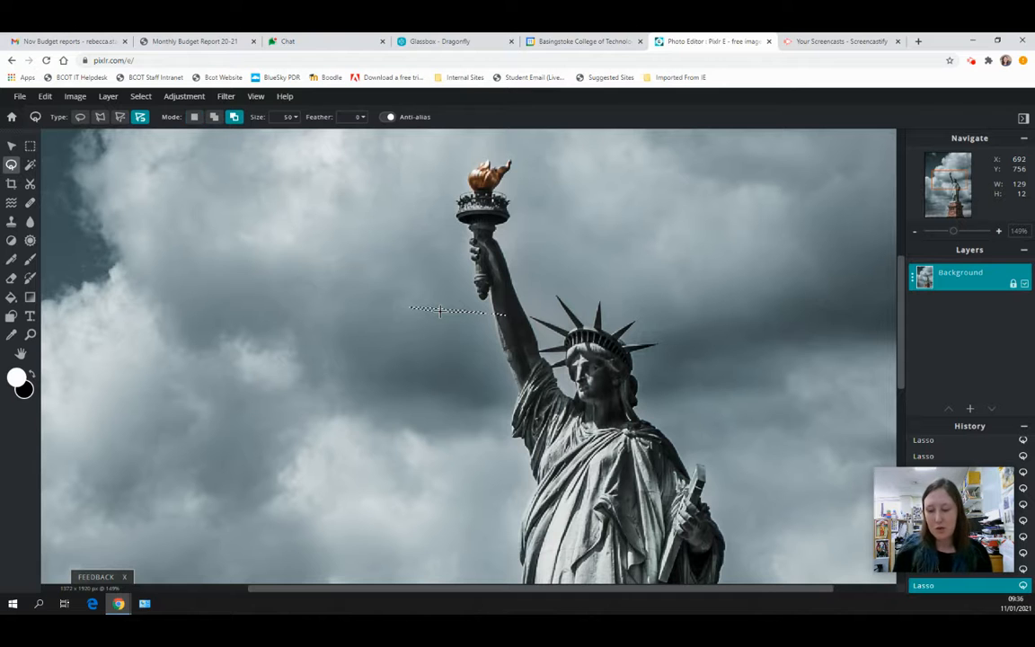
scroll(434, 298, "down", 5)
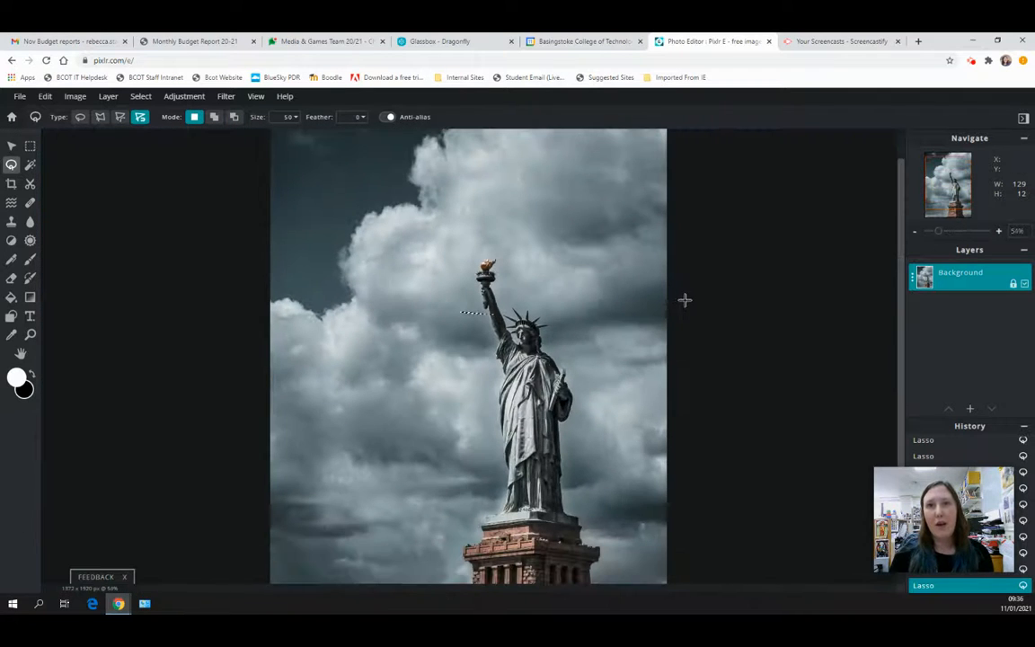
left_click(685, 302)
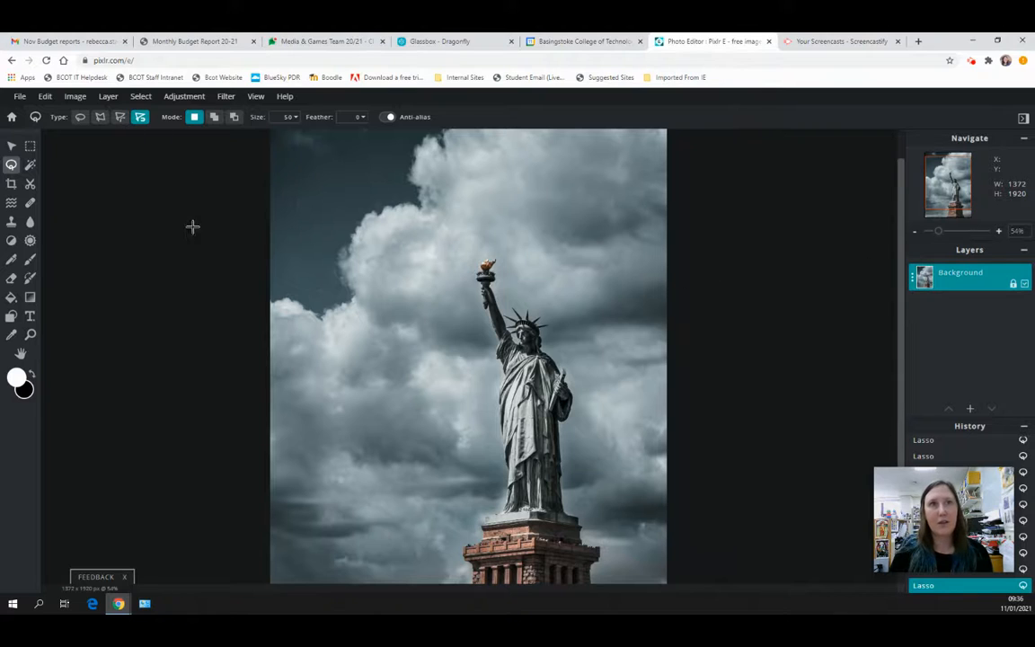
left_click(974, 63)
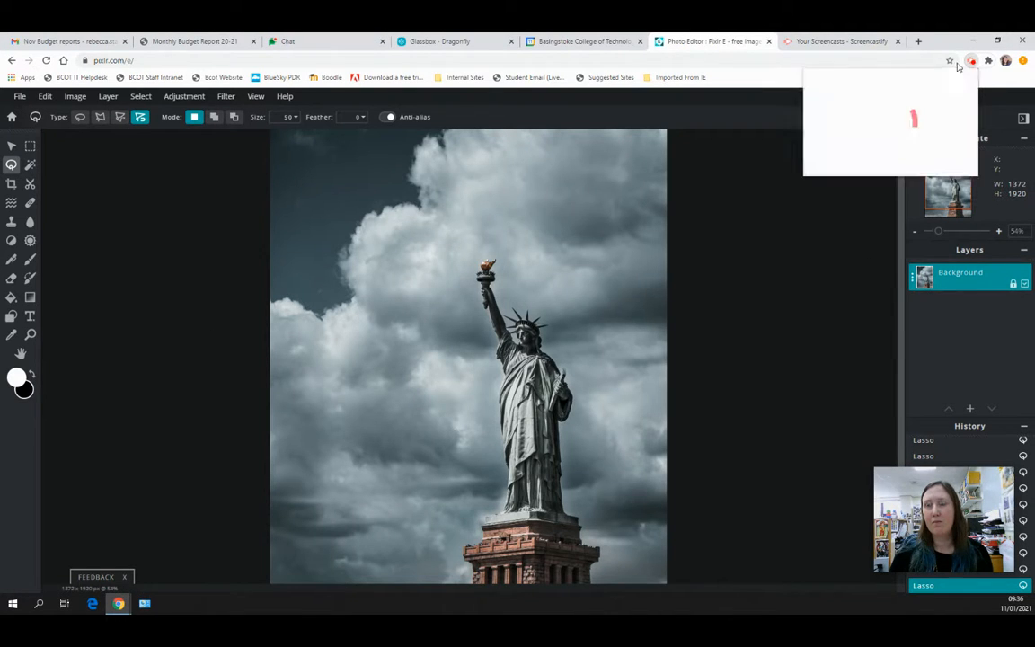